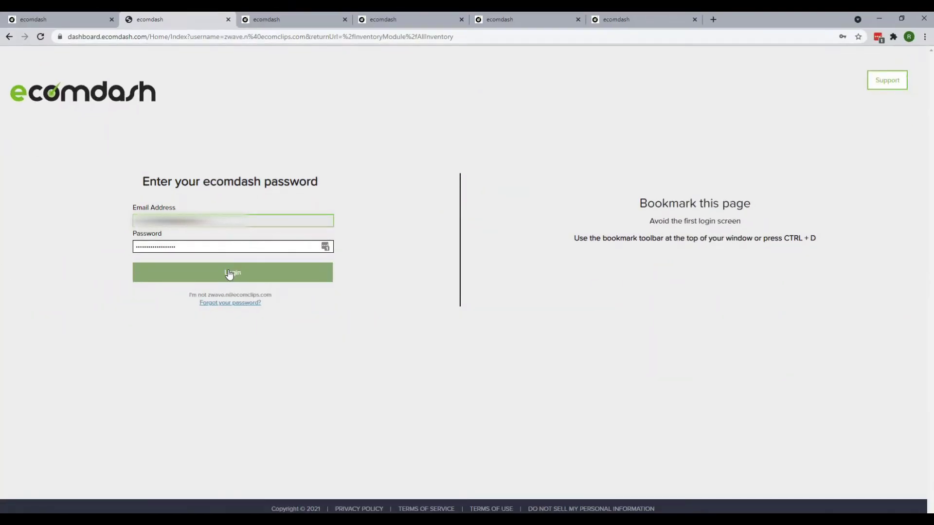
Step: Log in with the account password so the All Products list loads
left_click(230, 273)
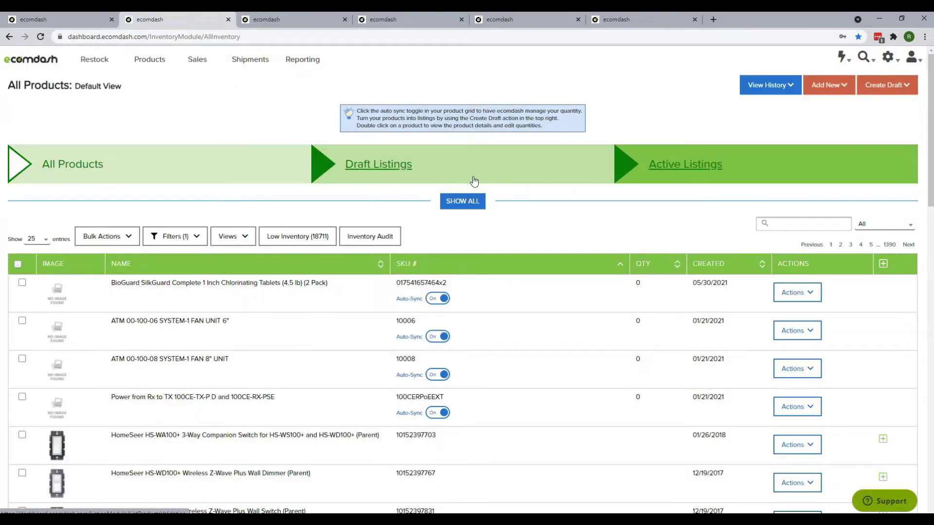
Step: Scroll through the product list, then open and dismiss the Add New item-type menu
scroll(492, 188, "down", 1)
scroll(492, 193, "up", 1)
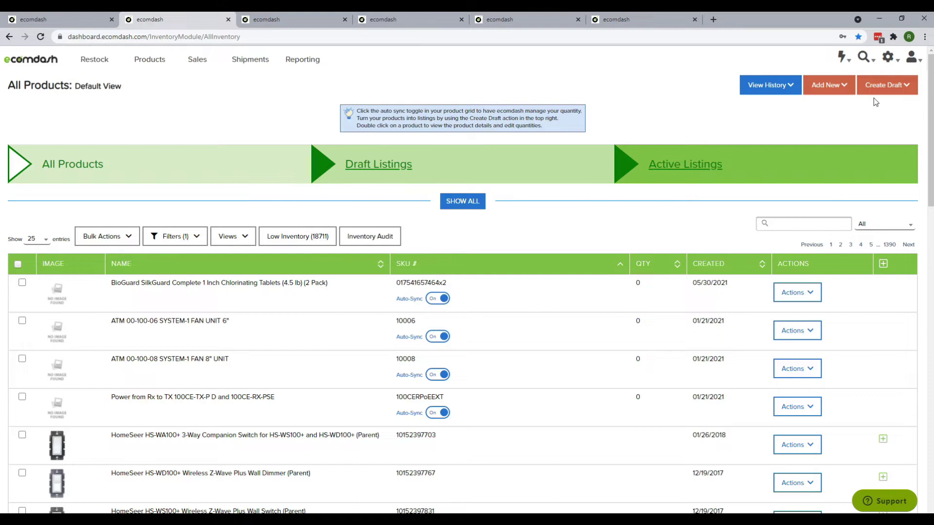
left_click(837, 86)
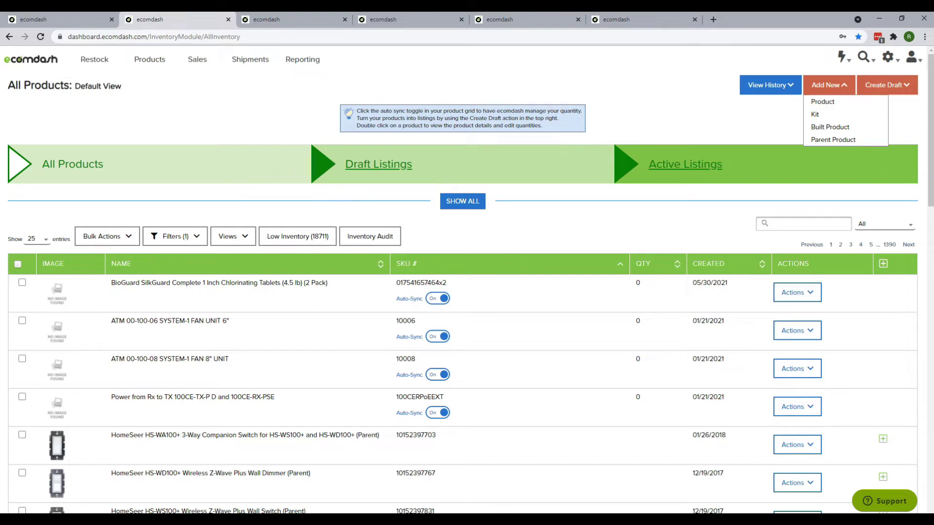
left_click(794, 217)
Step: Search for SKU 28172 and raise its CWR warehouse quantity from 5 to 8
type("28172")
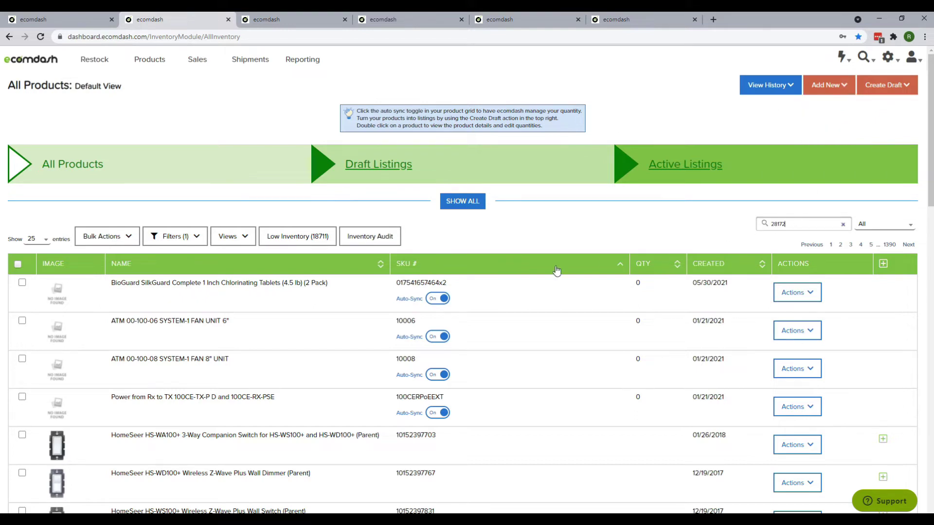
left_click(797, 293)
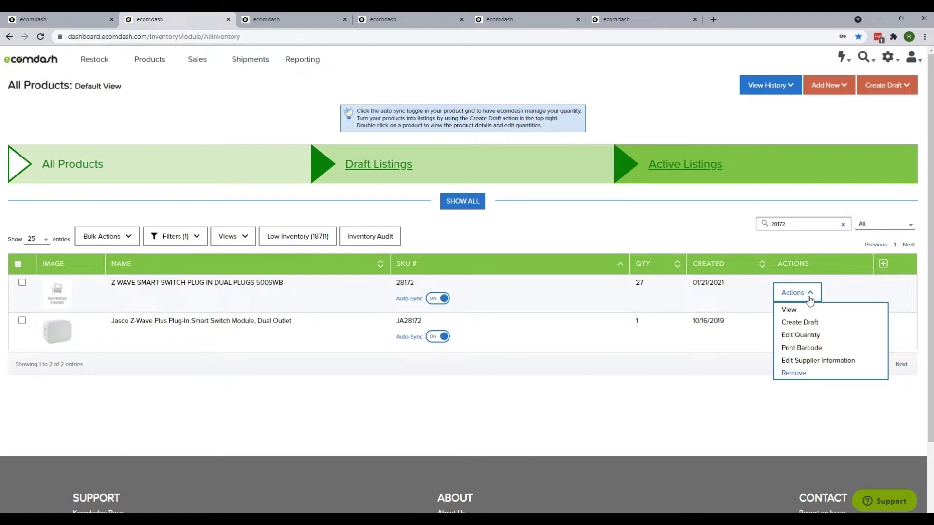
left_click(801, 335)
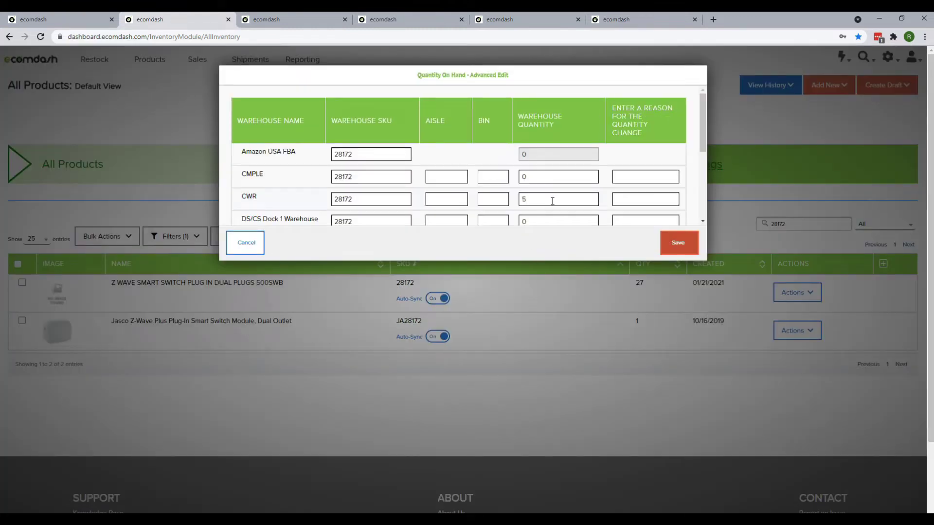
left_click(552, 201)
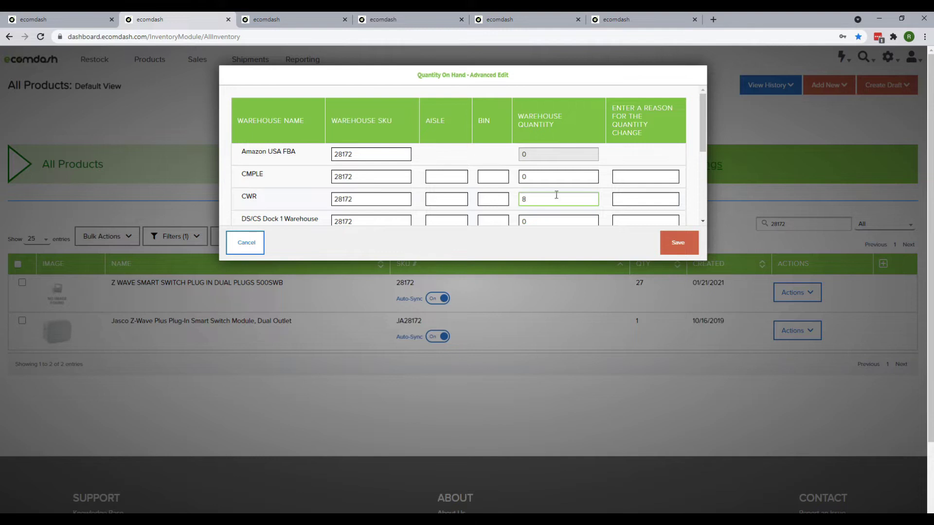
type("8")
left_click(678, 242)
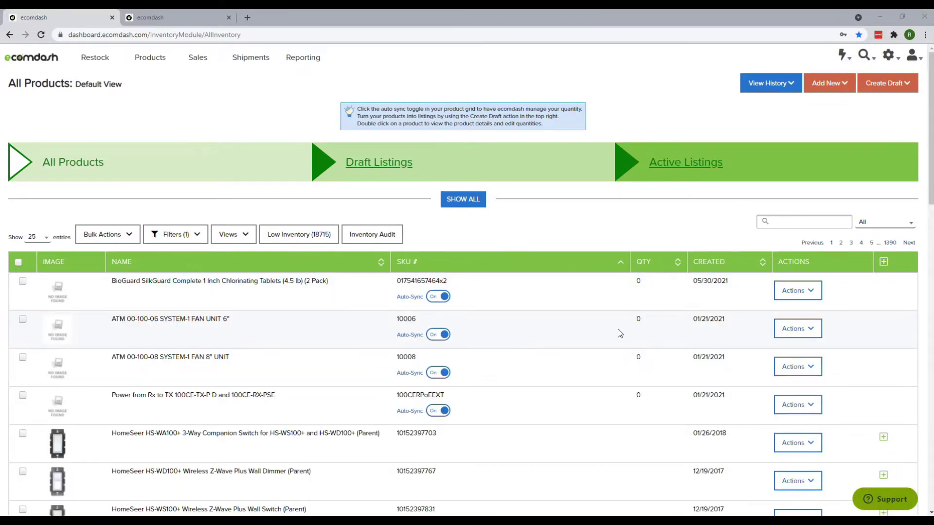
Step: Open the BioGuard chlorinating tablets product details in a single tab
left_click(798, 291)
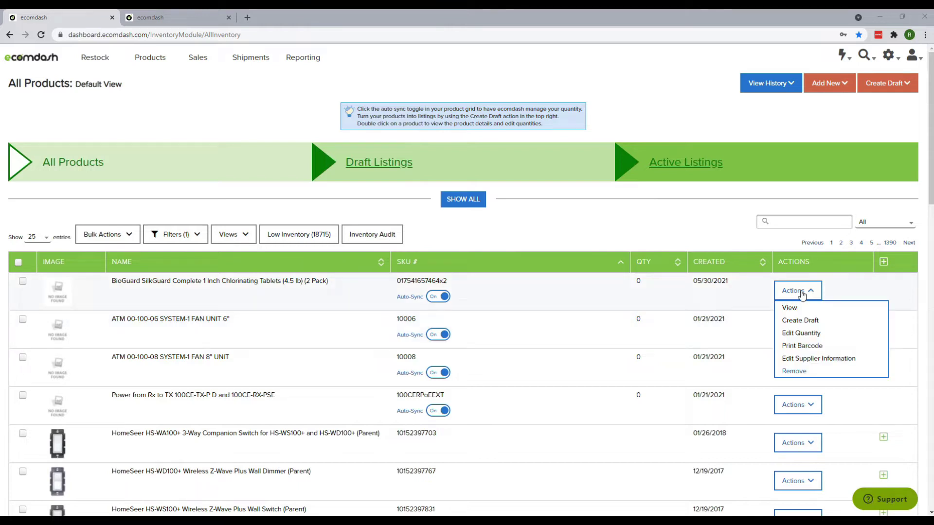
left_click(790, 308)
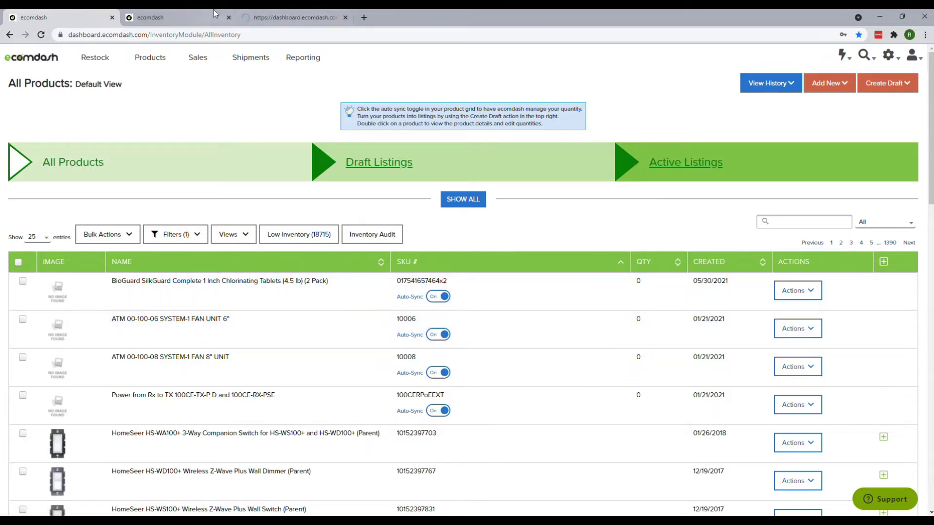
left_click(275, 17)
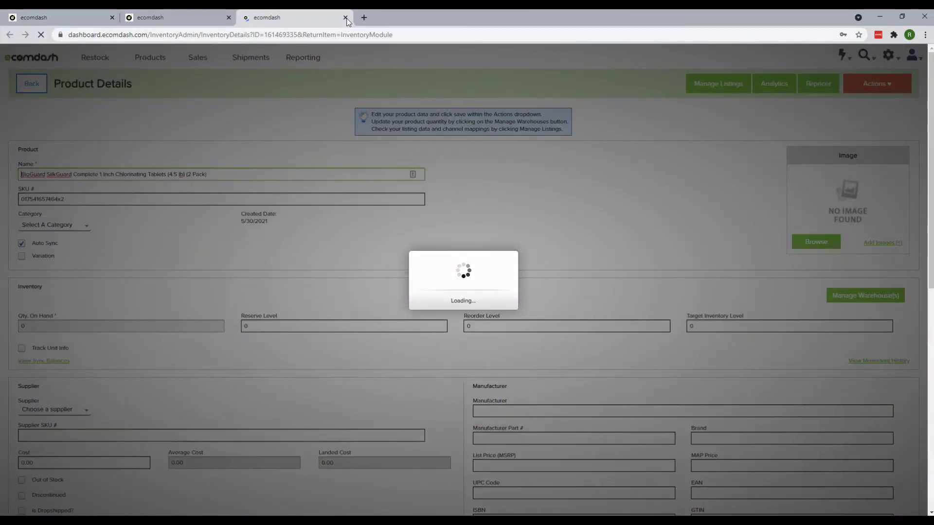
left_click(346, 18)
Step: In Manage Warehouse(s), change CWR's priority order from 3 to 6
left_click(865, 295)
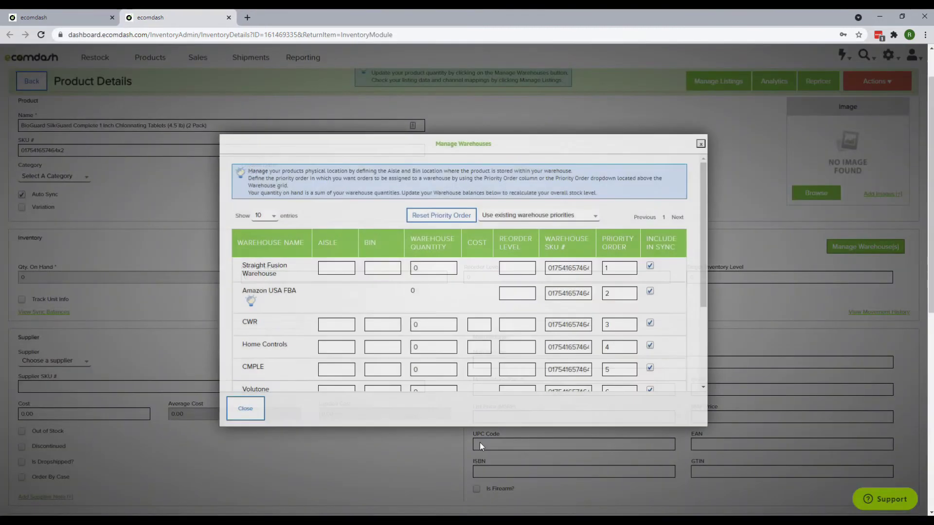
double_click(615, 324)
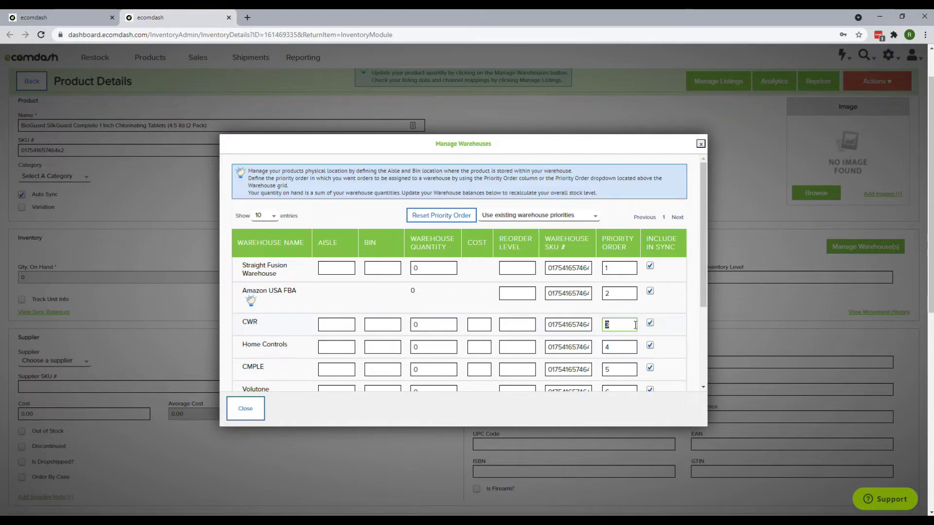
type("6")
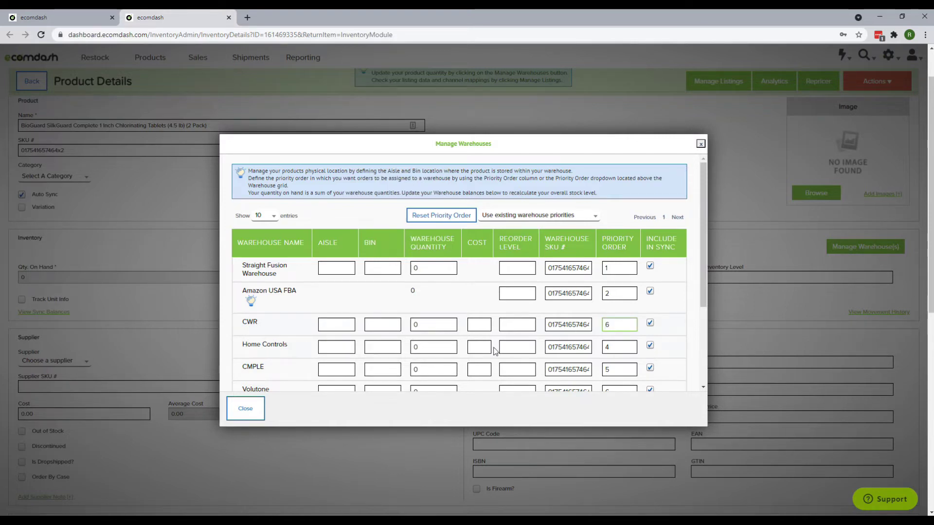
Step: Set the BioGuard product's reserve level to 3 and save it from the Actions menu
left_click(240, 408)
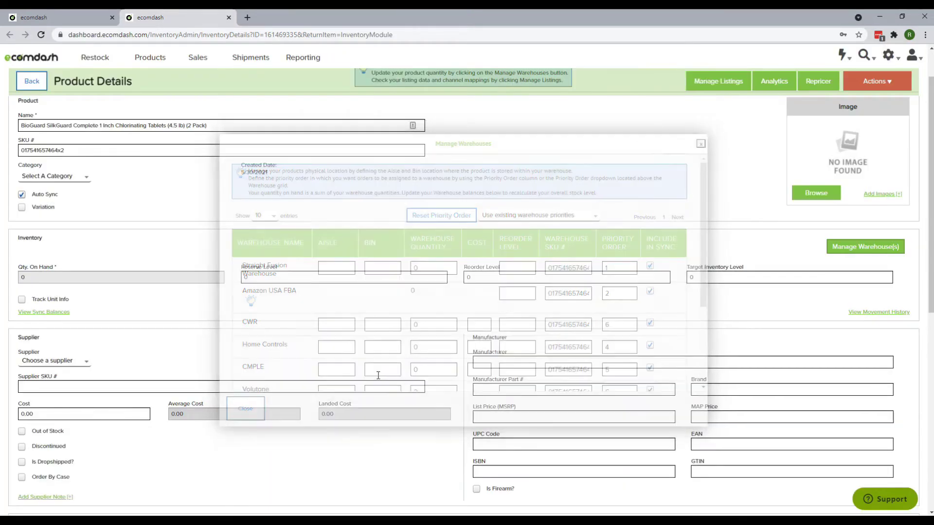
double_click(266, 277)
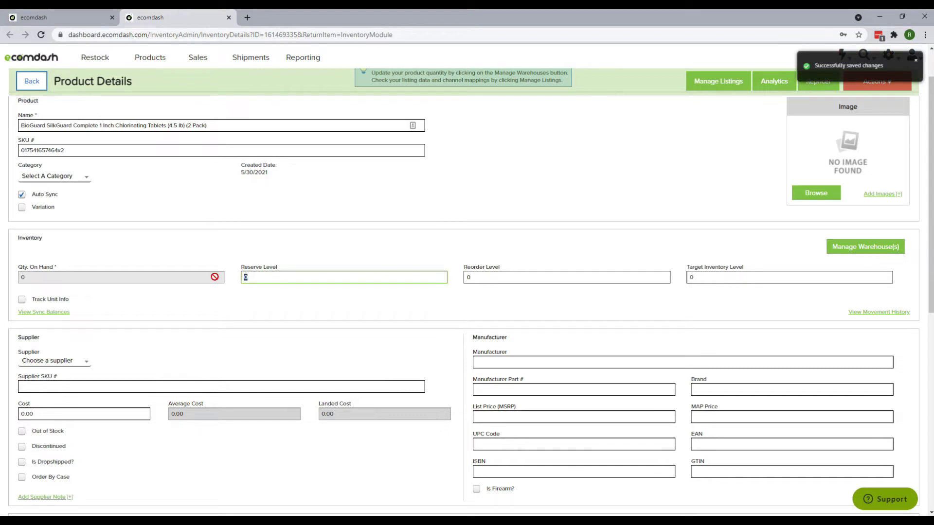
type("3")
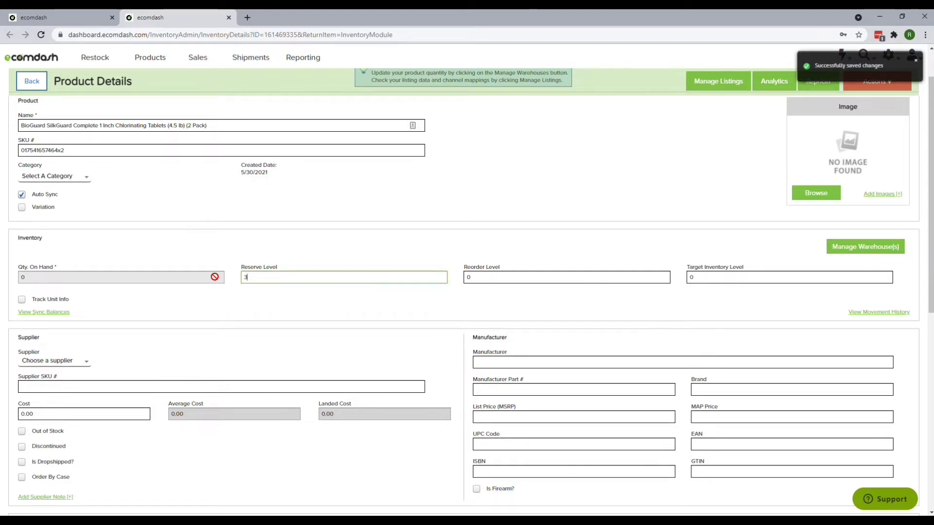
left_click(279, 305)
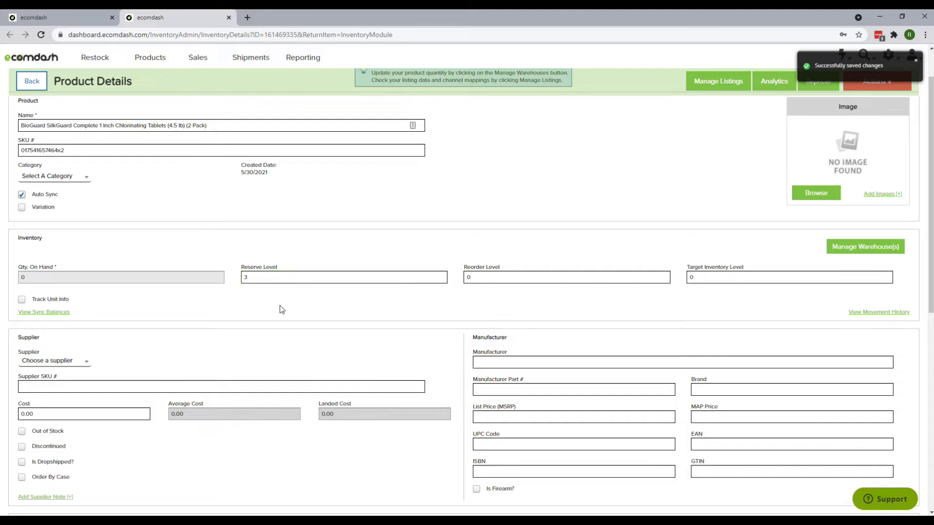
scroll(697, 299, "up", 1)
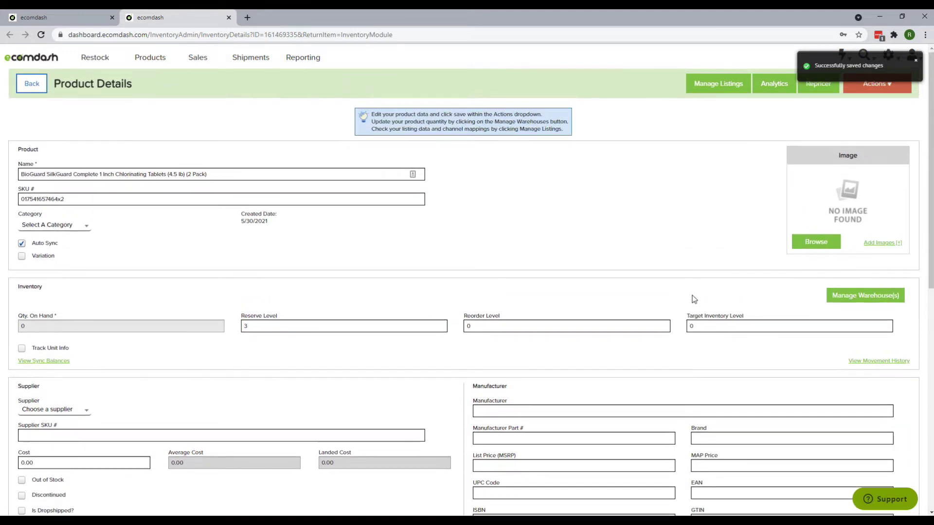
left_click(860, 92)
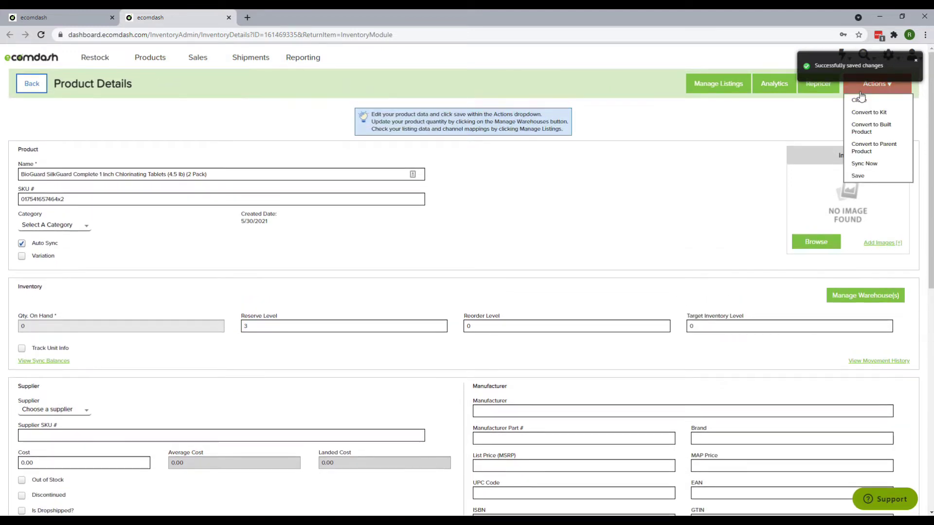
left_click(858, 176)
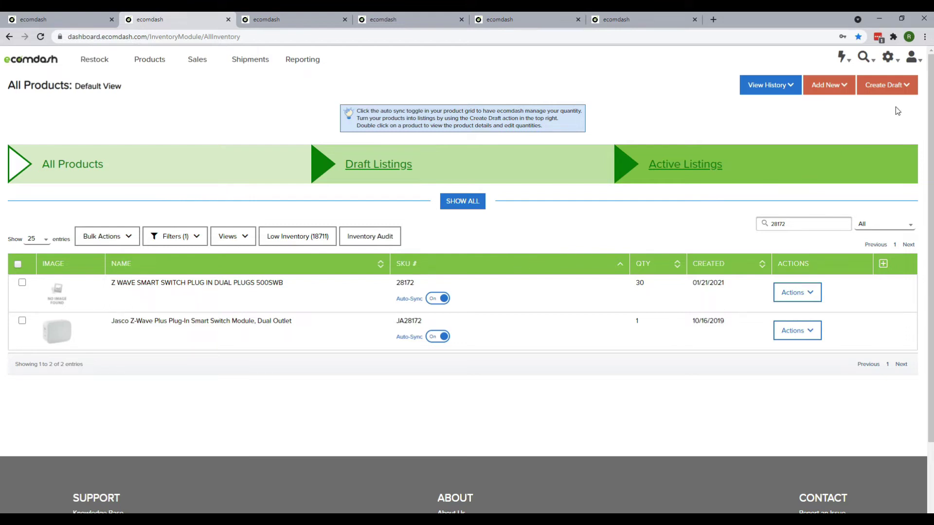
Step: Go to Settings > Bulk Import/Export
left_click(888, 58)
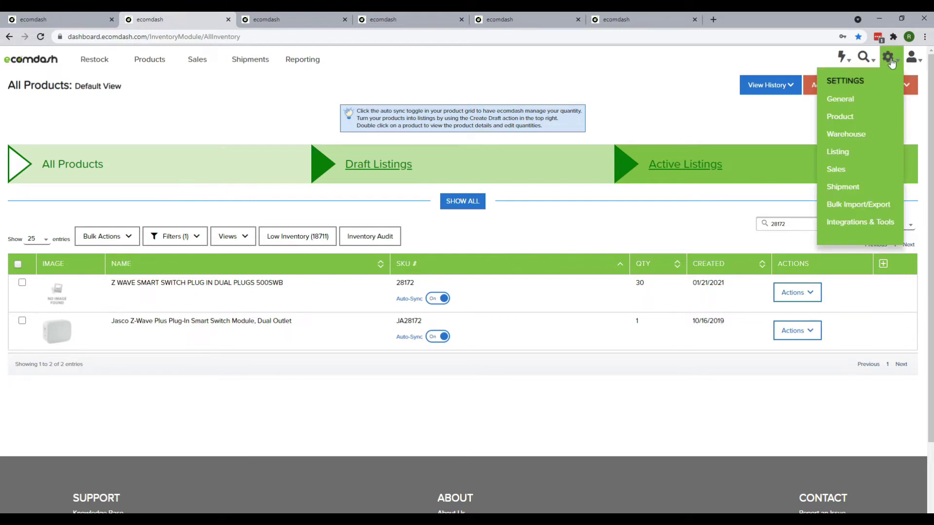
left_click(858, 207)
scroll(211, 267, "down", 3)
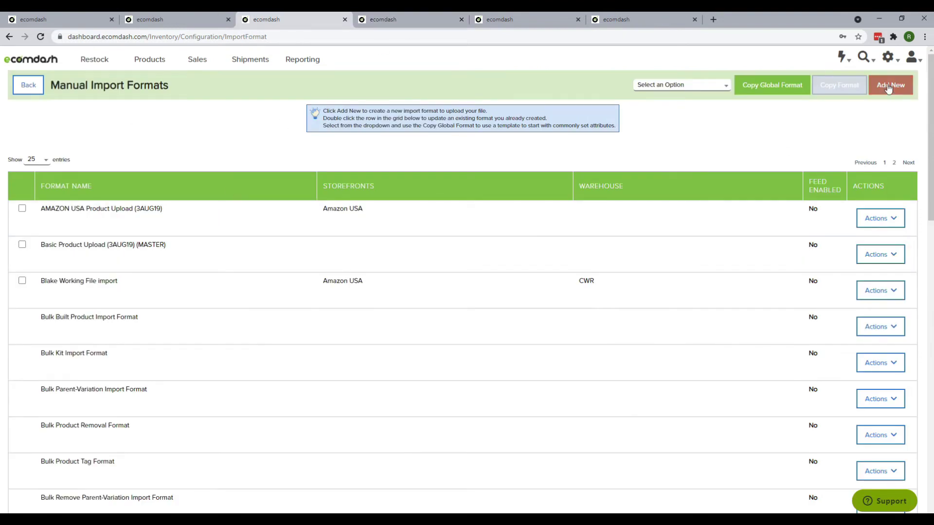
Step: Add a new import format named CWR_Inventory_Update with warehouse CWR
left_click(888, 88)
type("CWR_Inventory_Update")
left_click(250, 182)
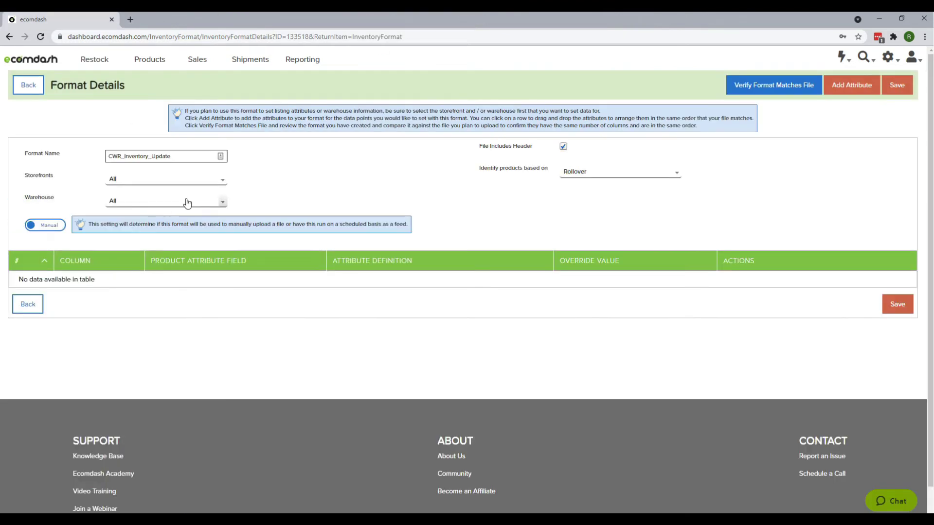
left_click(188, 203)
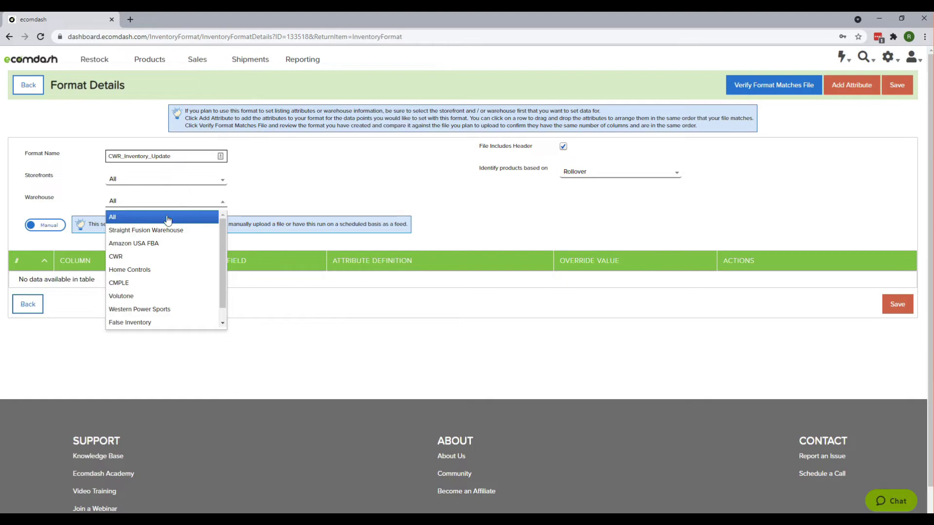
left_click(147, 257)
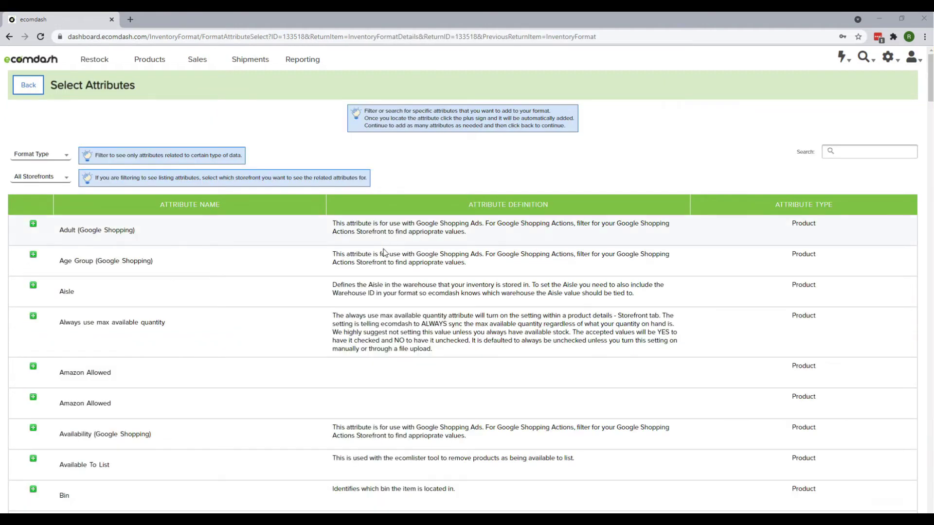
Step: Search attributes for 'SKU', add SKU Number to the format, and go back to the format list
left_click(864, 156)
type("SKU")
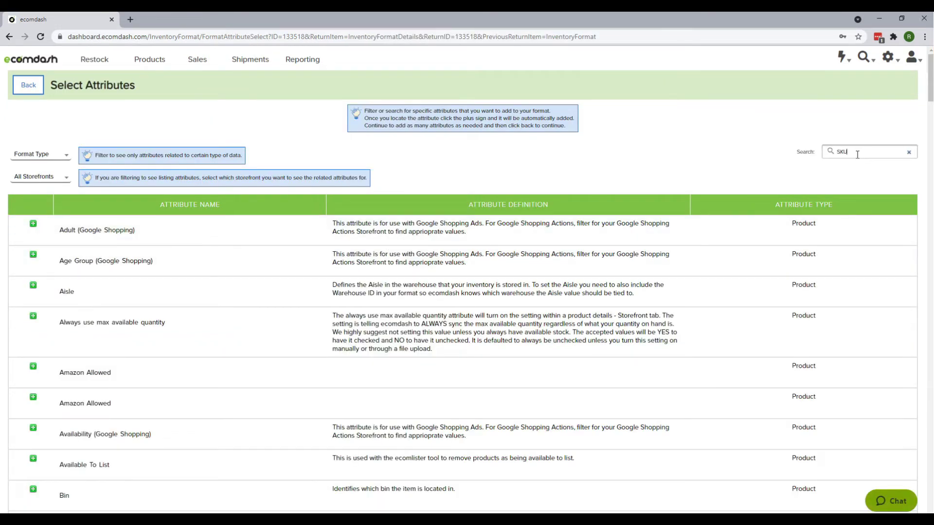
left_click(33, 316)
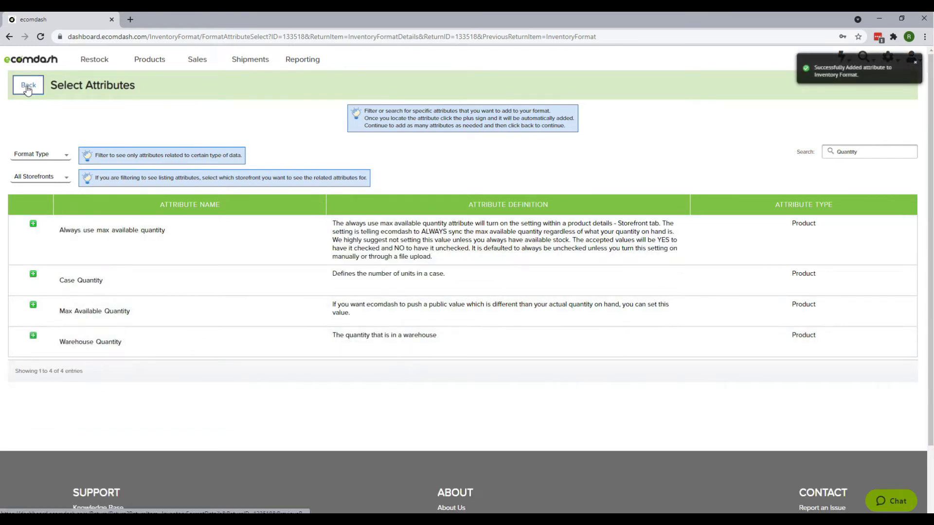
left_click(28, 85)
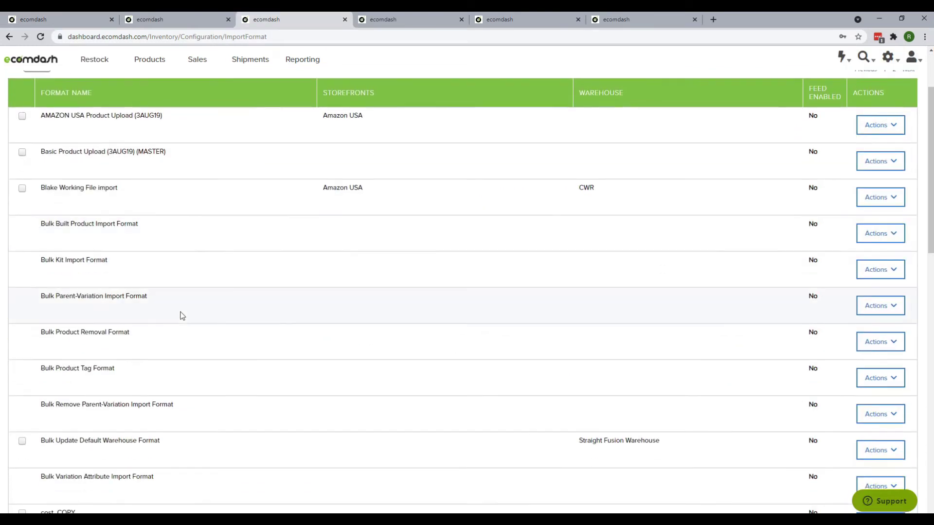
Step: Choose Get Template for CWR_Inventory_Update to download it
scroll(182, 317, "down", 1)
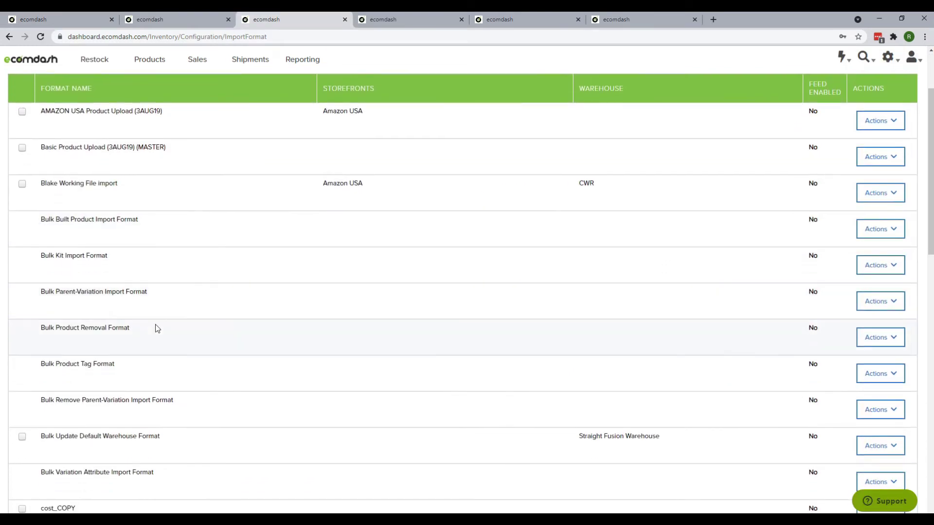
scroll(157, 328, "down", 4)
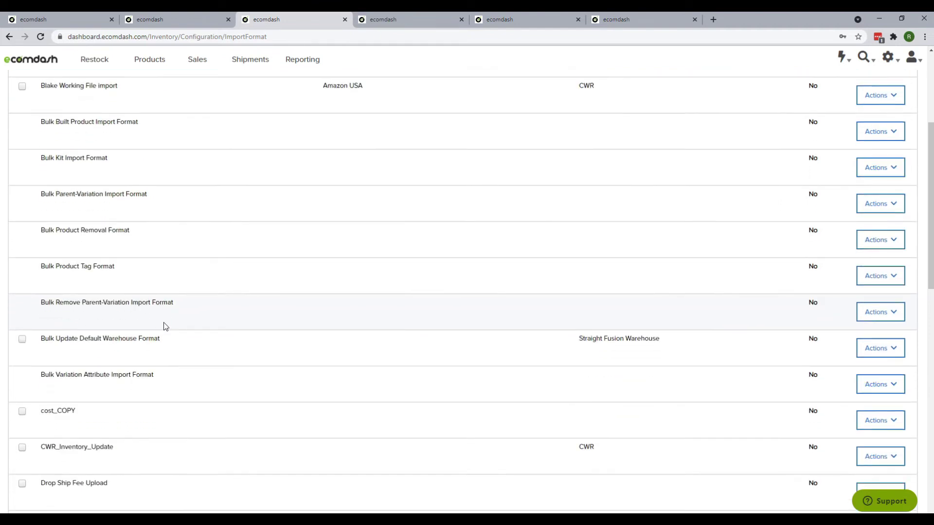
scroll(171, 324, "down", 2)
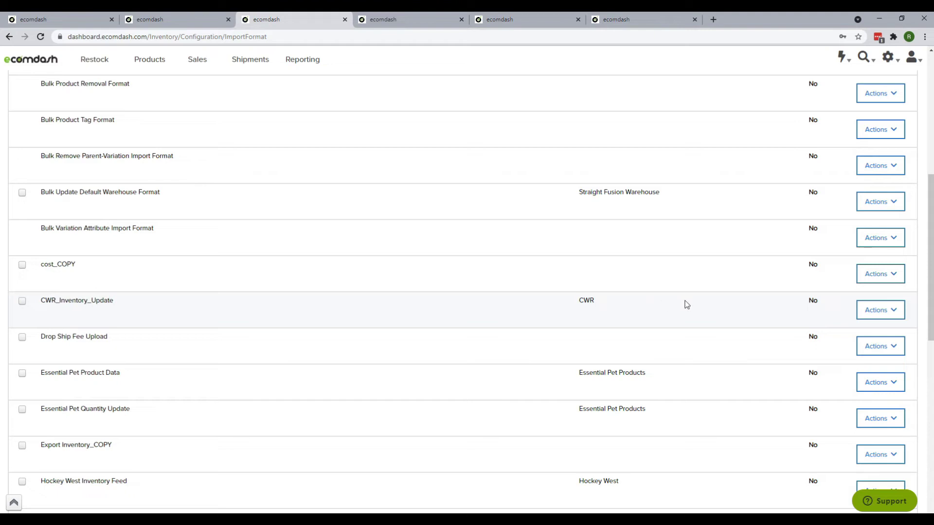
left_click(874, 313)
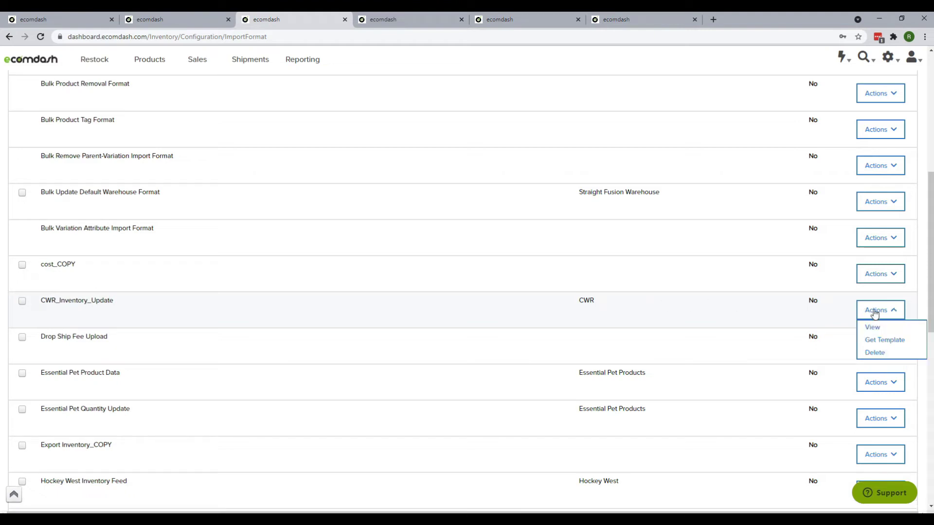
left_click(878, 340)
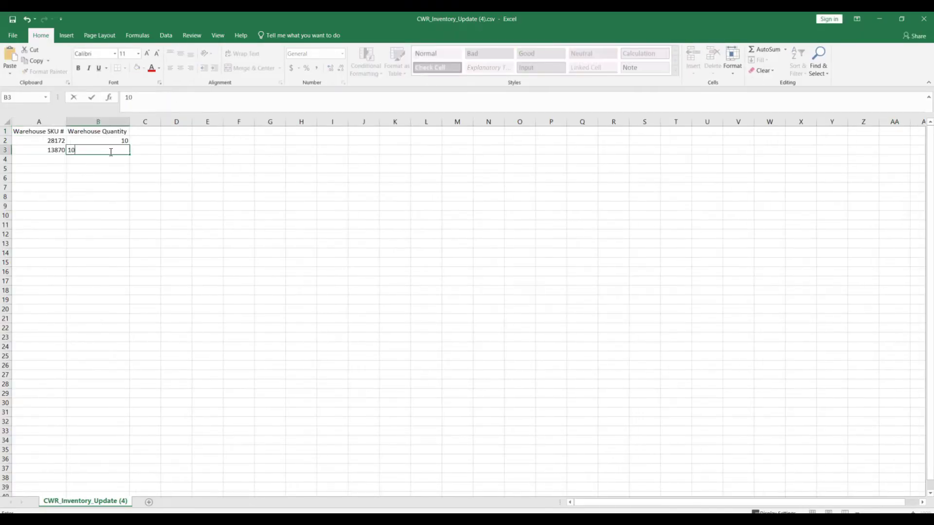
Step: Confirm the Warehouse Quantity of 10 entered in cell B3
left_click(246, 217)
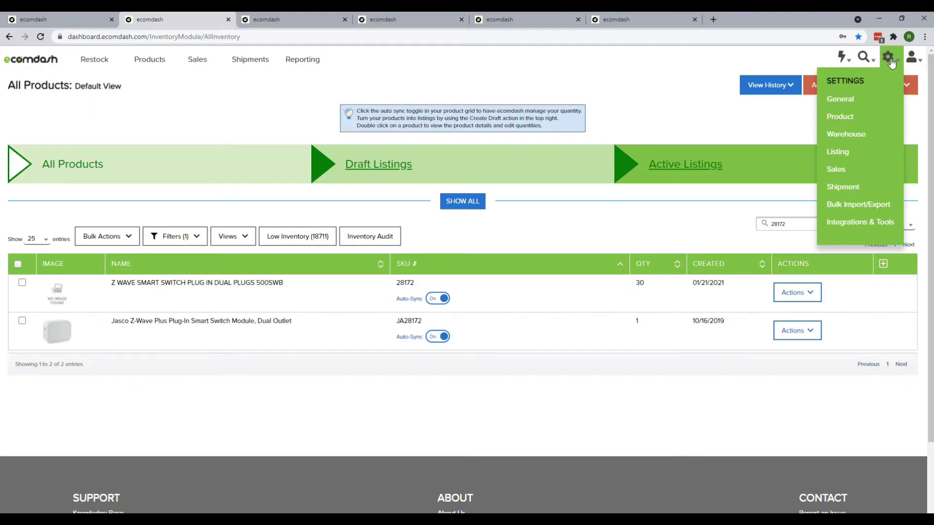
Step: Start an inventory upload and select the file CWR_Inventory_Update (4).csv
left_click(858, 205)
left_click(878, 87)
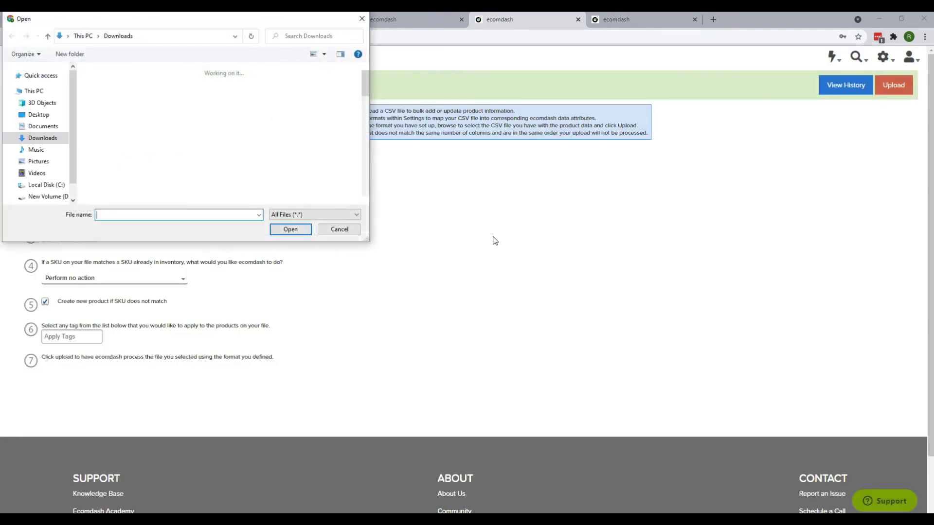
left_click(112, 105)
left_click(291, 229)
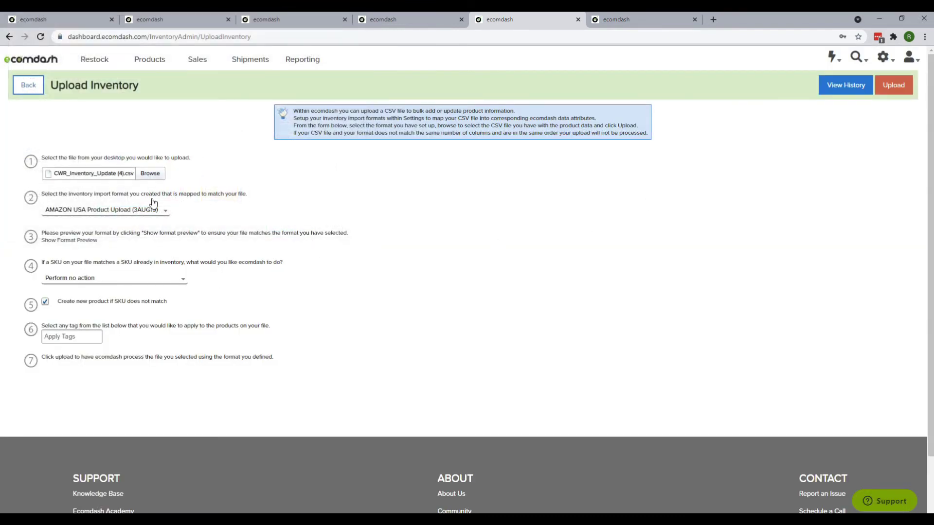
Step: Select the CWR_Inventory_Update format and upload the file
left_click(127, 210)
scroll(93, 342, "down", 3)
left_click(91, 340)
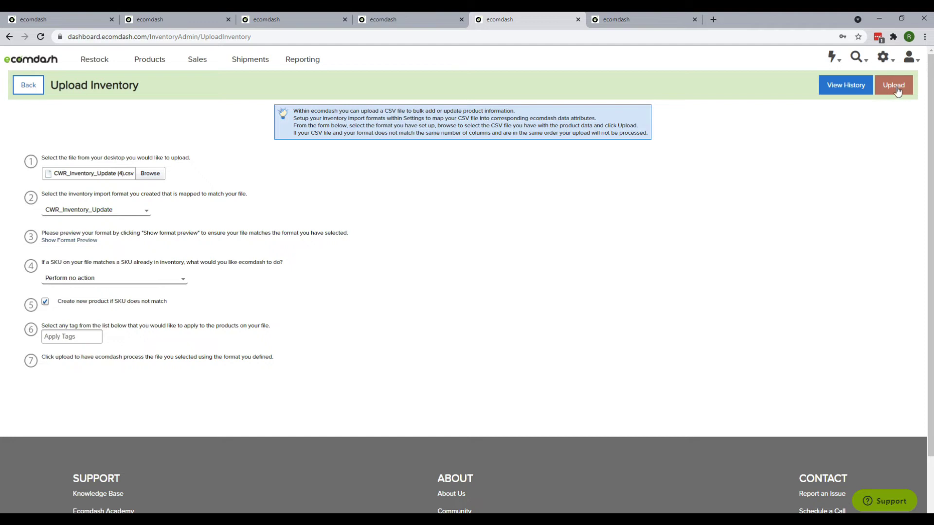
left_click(626, 22)
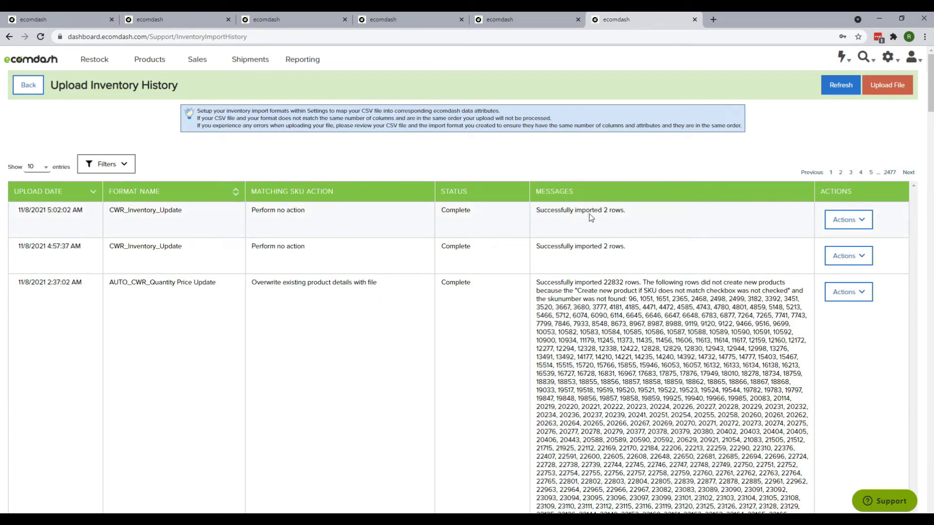
Step: Verify the top Upload Inventory History message shows 2 rows imported successfully
triple_click(630, 215)
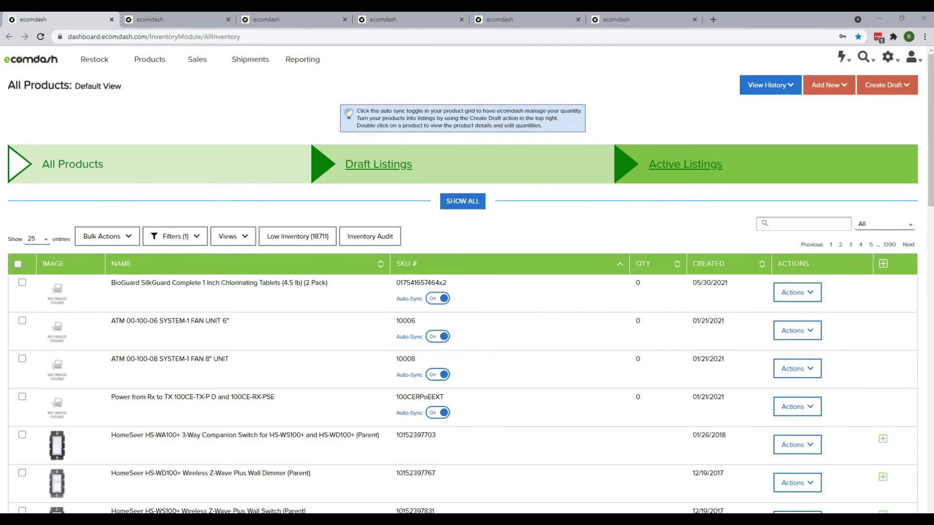
Step: Apply a warehouse filter of CWR to the All Products list
left_click(195, 236)
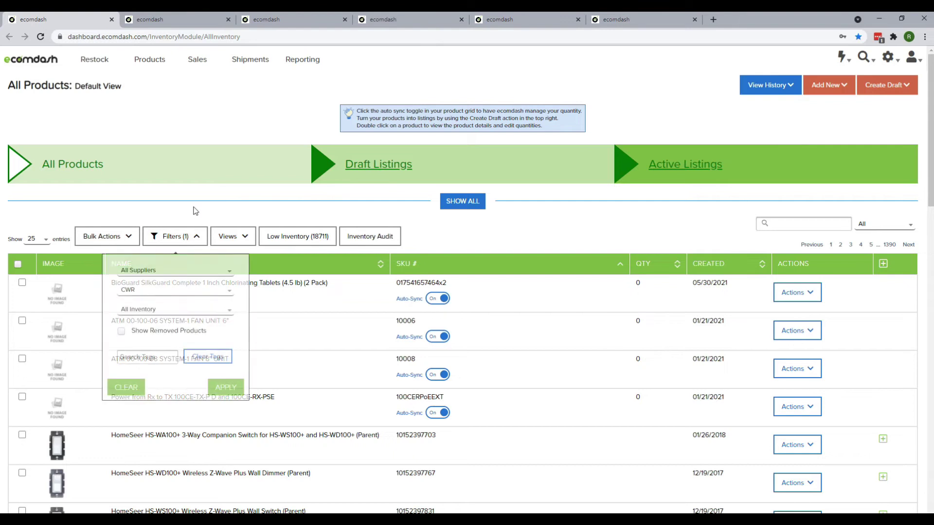
left_click(183, 292)
left_click(147, 347)
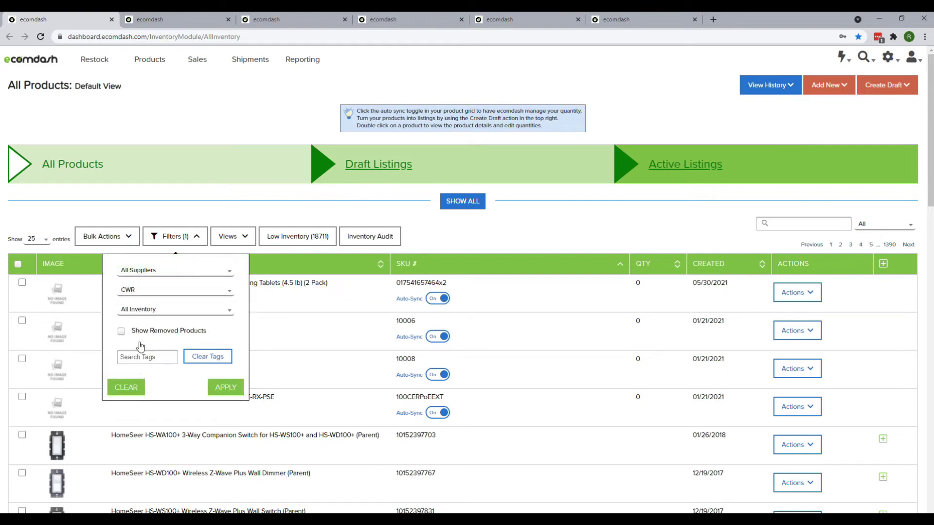
left_click(361, 346)
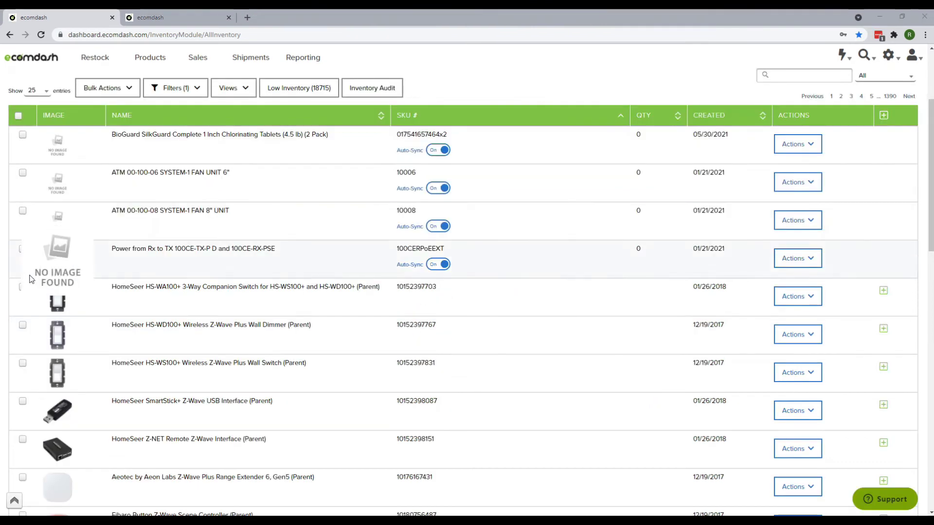
Step: Select the four HomeSeer products, the Fibaro scene controller and the Kwikset 910 deadbolt
left_click(23, 288)
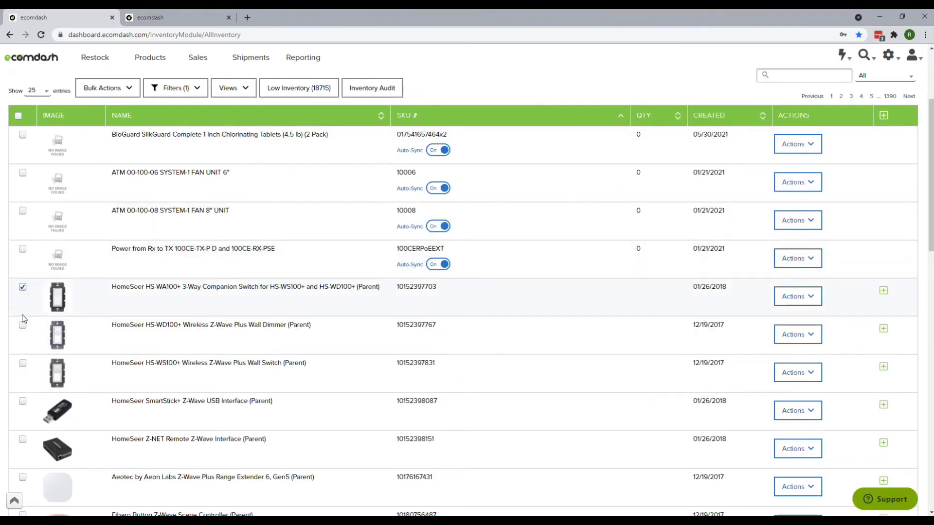
left_click(22, 326)
left_click(22, 401)
left_click(22, 439)
scroll(78, 425, "down", 3)
left_click(23, 369)
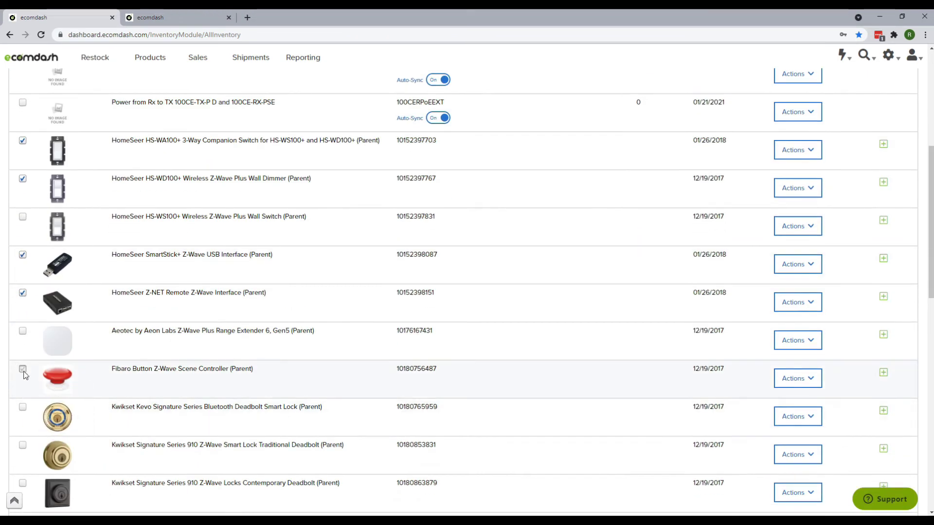
left_click(23, 445)
Step: Run Bulk Actions Sync Now on the selected products and confirm with OK
left_click(108, 234)
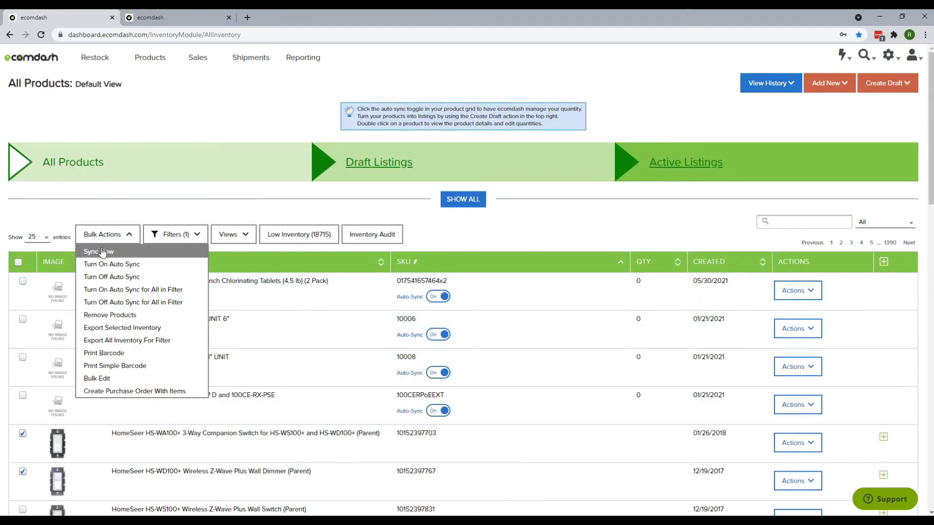
left_click(103, 252)
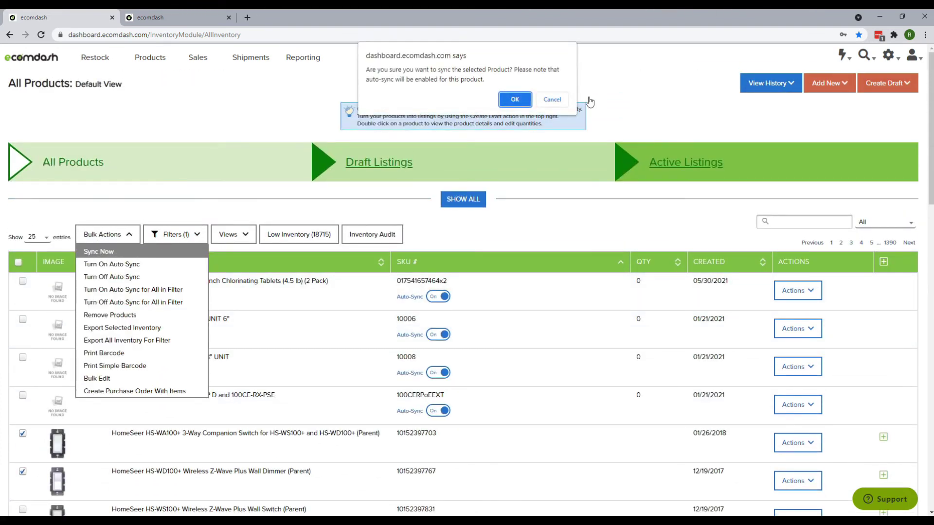
left_click(516, 102)
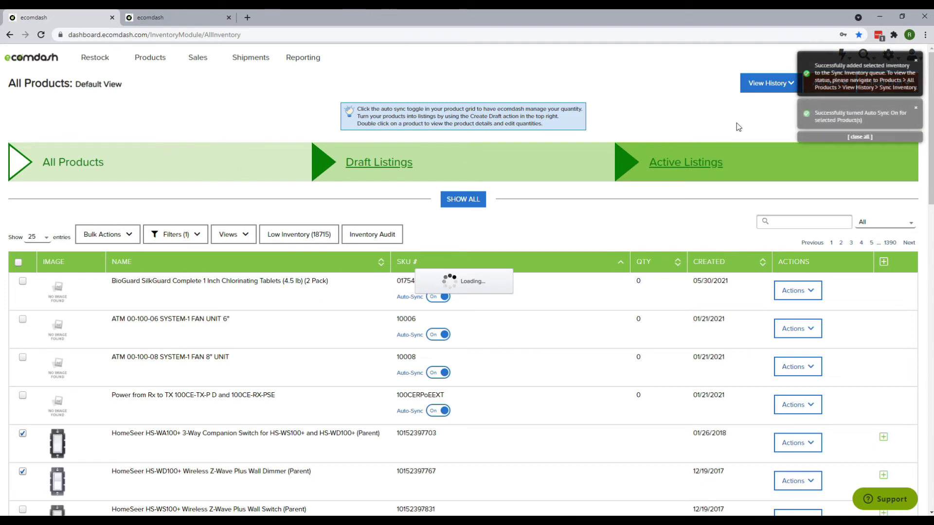
left_click(47, 243)
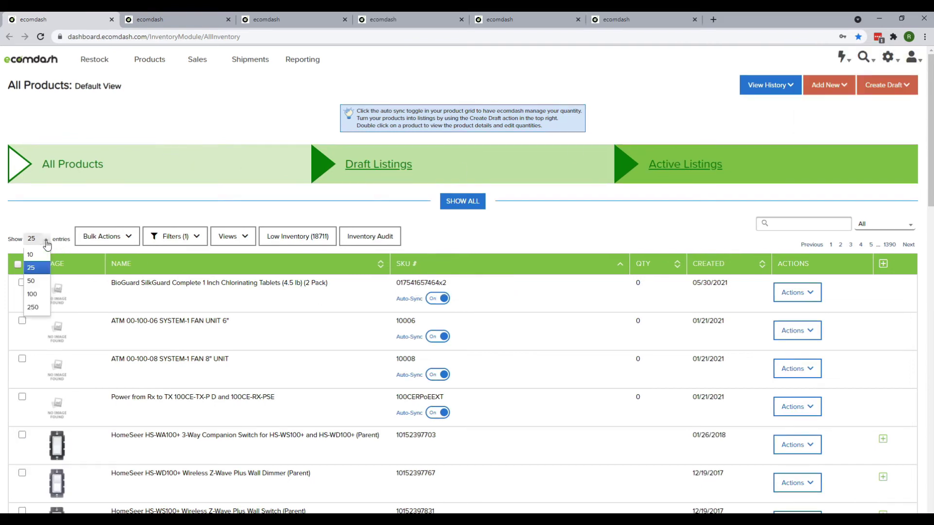
Step: Show 250 entries per page, tick the header checkbox and choose Sync Now
left_click(34, 308)
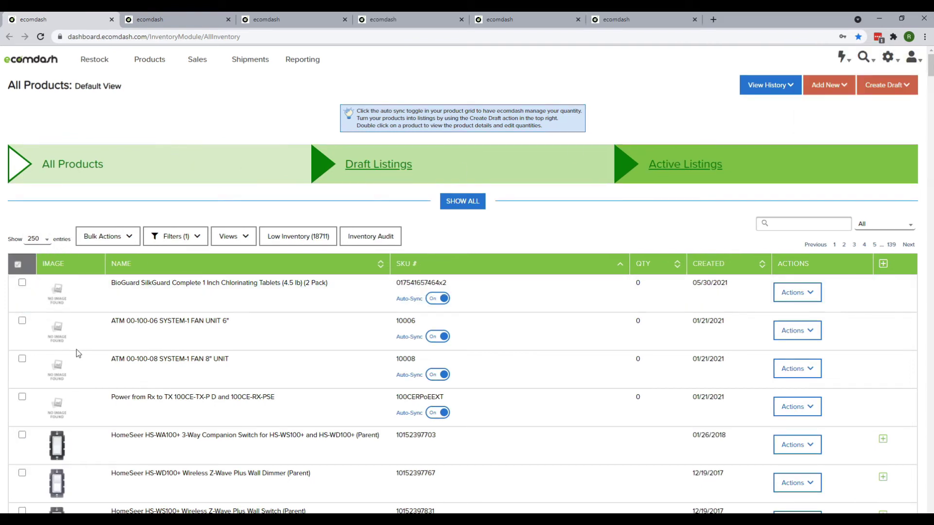
left_click(112, 244)
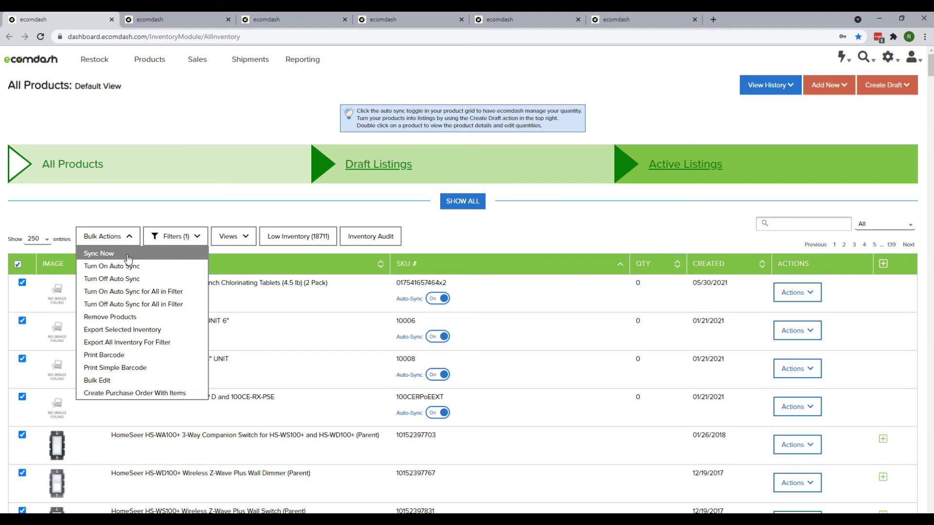
left_click(151, 254)
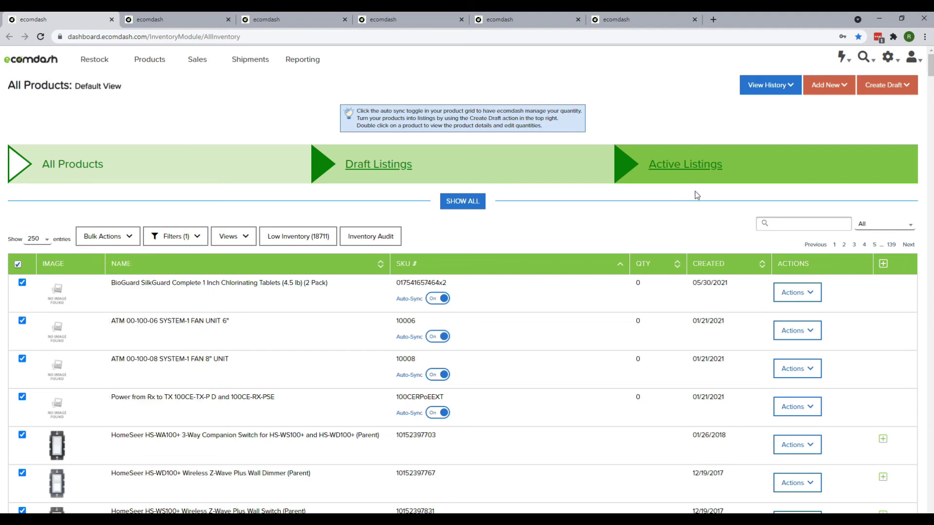